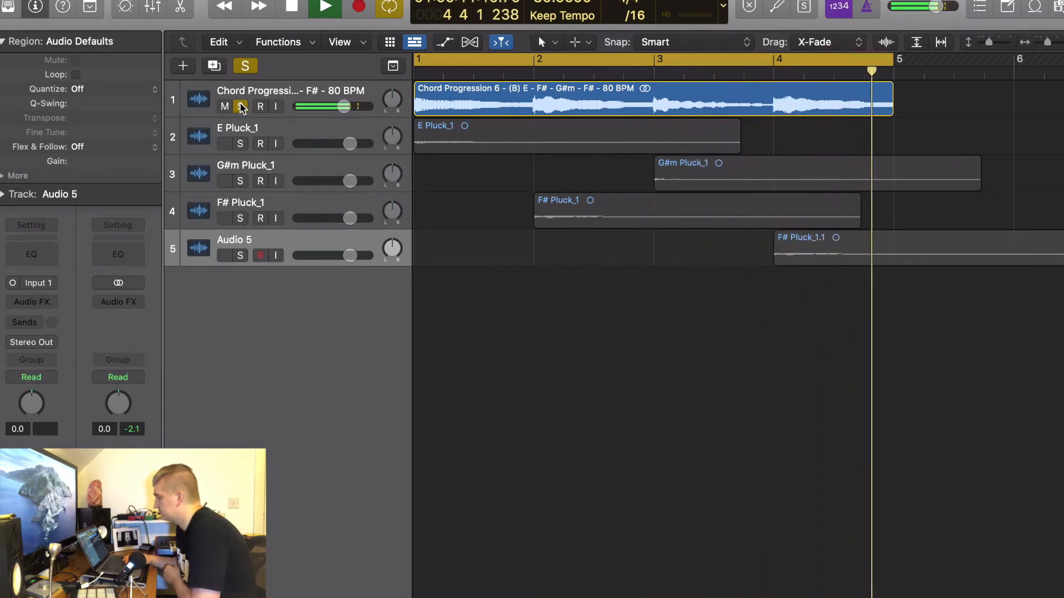
Step: Unsolo the chord progression track, solo the four pluck tracks and play them back together
key("space")
left_click(241, 107)
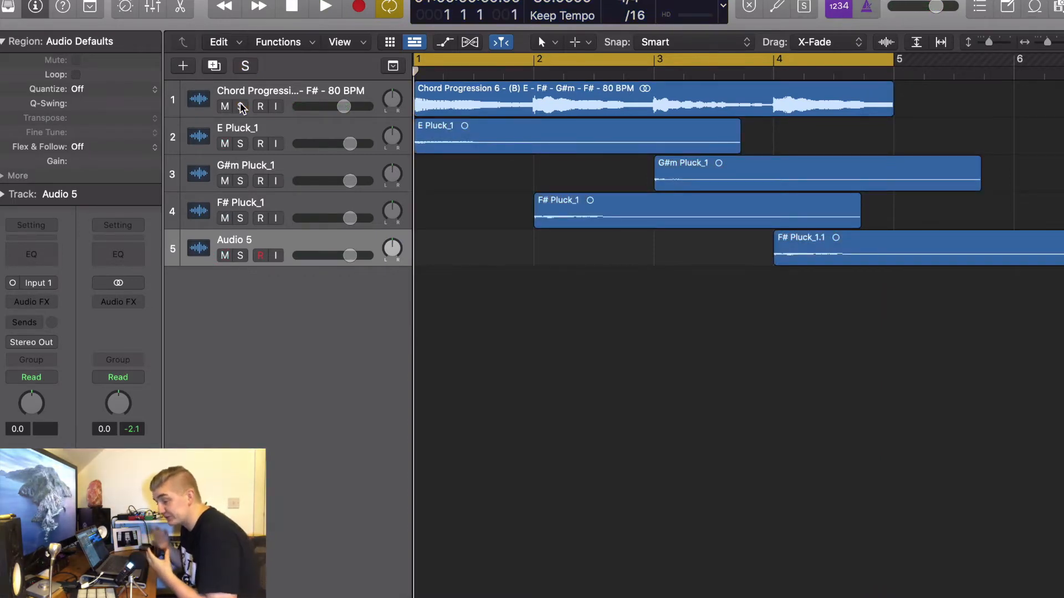
left_click_drag(242, 145, 236, 252)
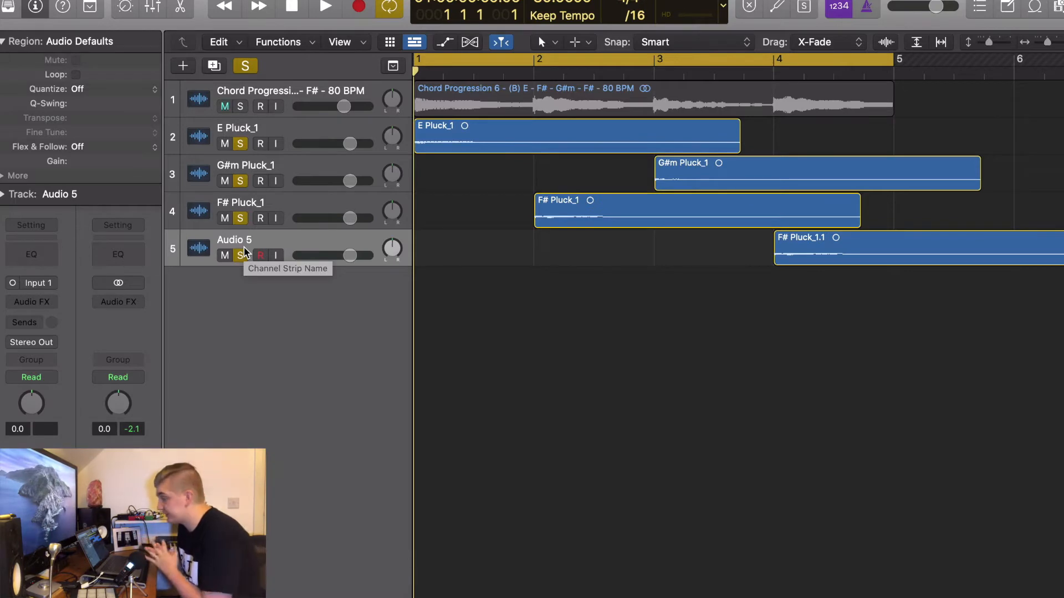
key("space")
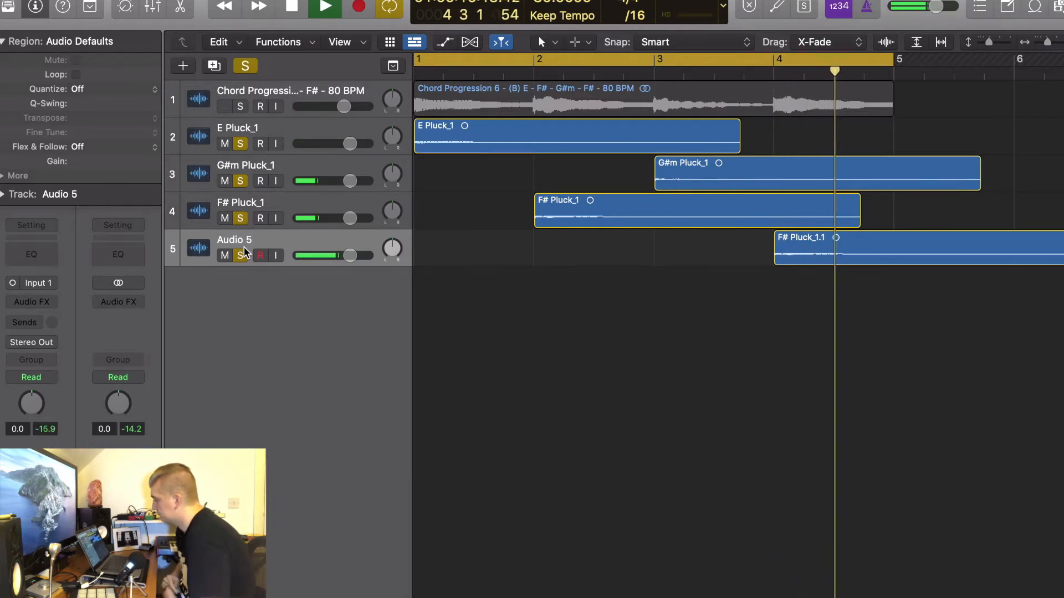
key("space")
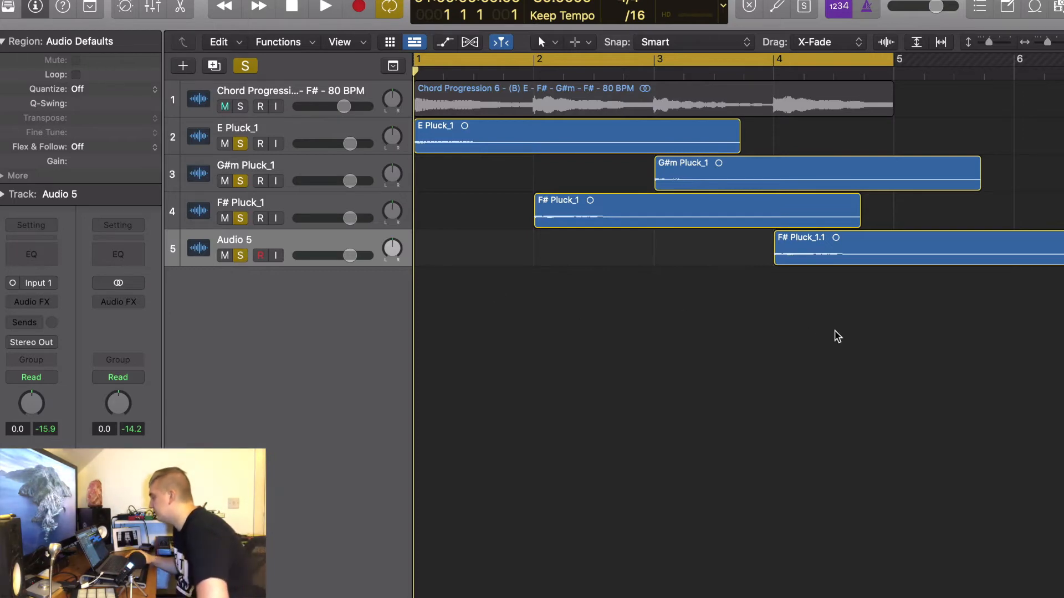
Step: Shift the E Pluck_1 region slightly earlier and start it on bar 1 so the pluck falls on the beat
scroll(838, 337, "up", 1)
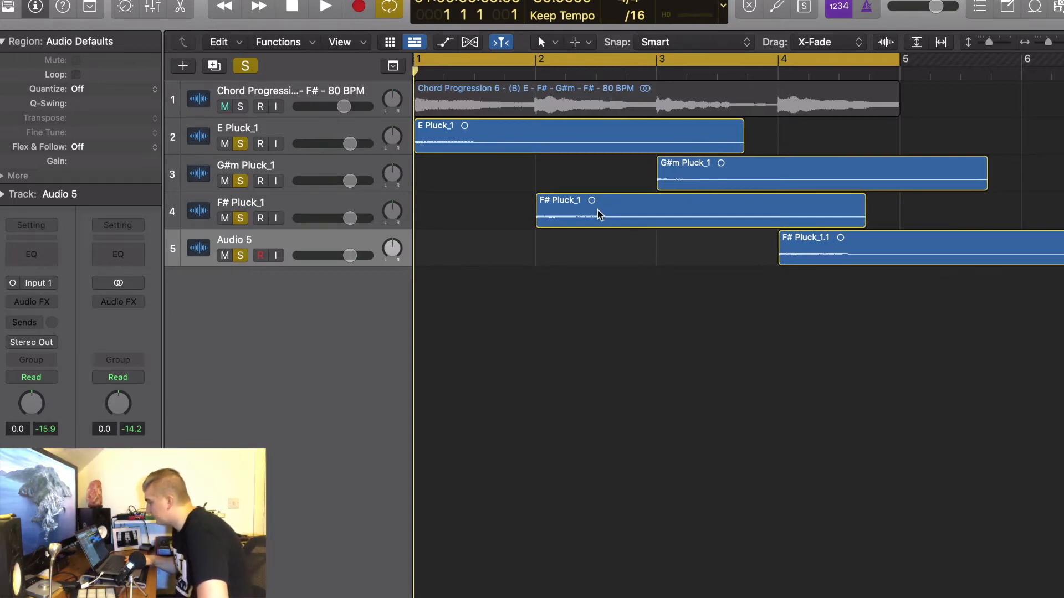
scroll(522, 185, "up", 10)
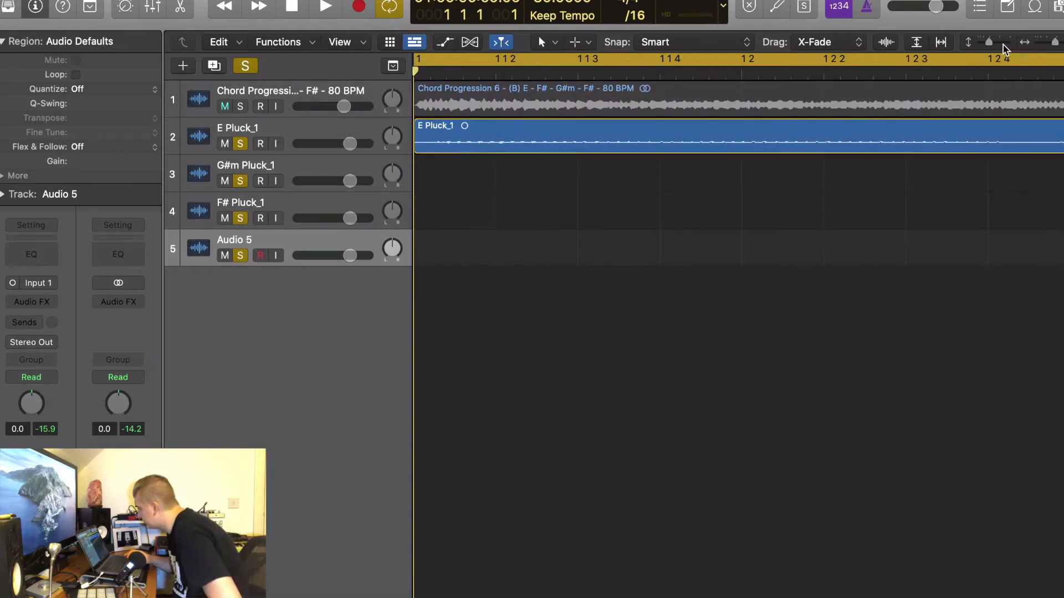
left_click(1003, 44)
left_click_drag(419, 228, 436, 211)
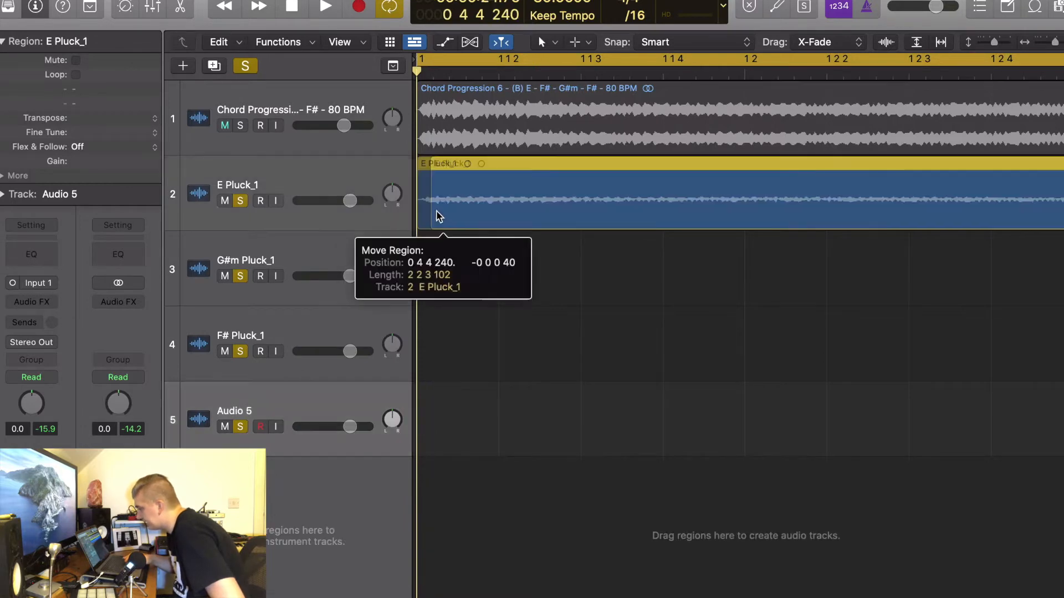
key("super+Left")
key("super+Left")
key("super+Left")
key("super+Left")
scroll(439, 216, "right", 5)
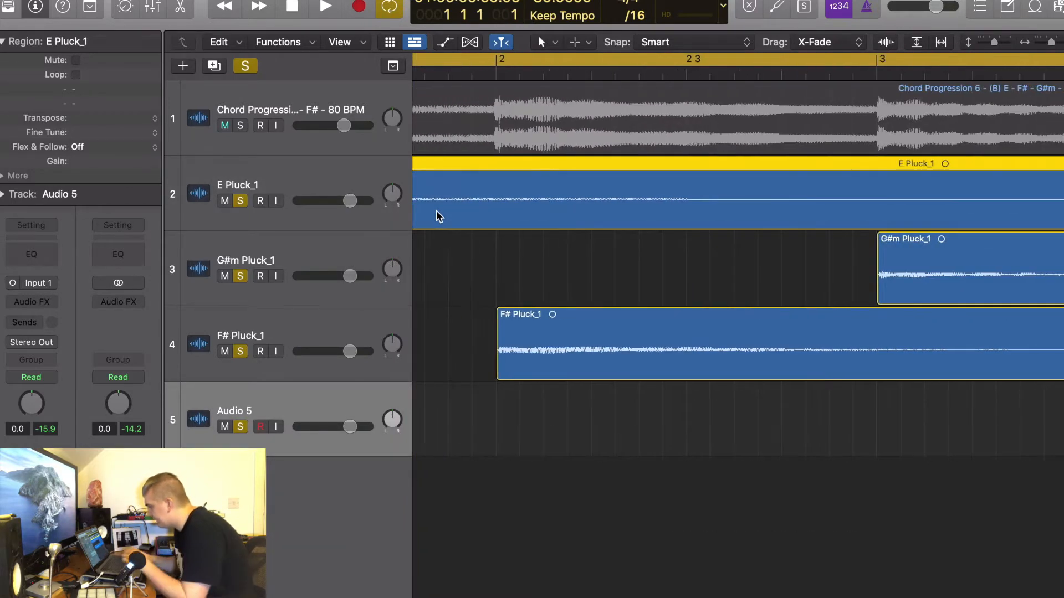
Step: Split the E Pluck_1 region at bar 2 and delete the part after it
left_click_drag(509, 74, 496, 73)
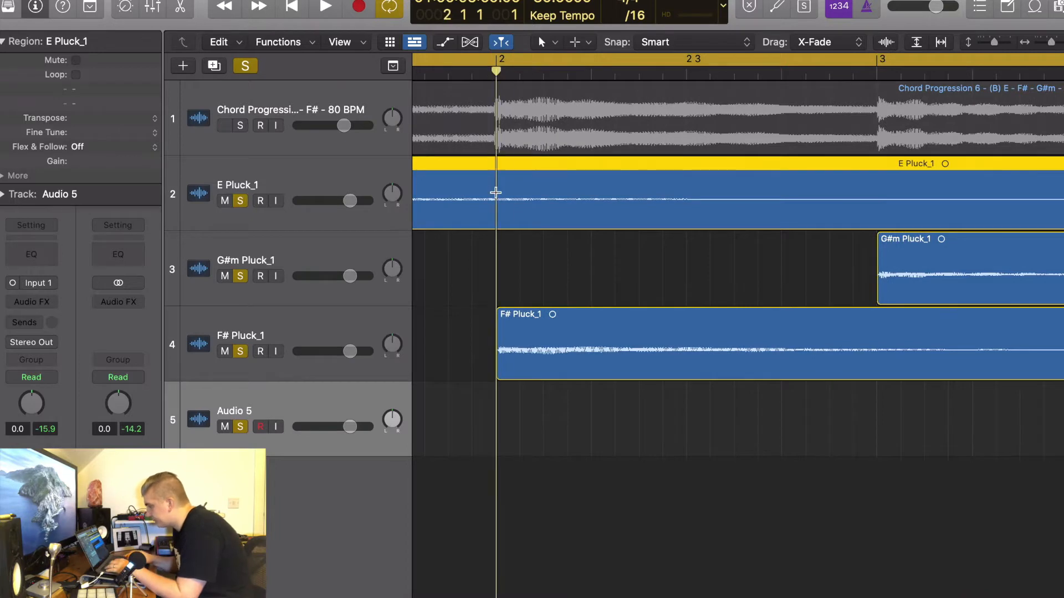
left_click(495, 193)
key("Delete")
key("Return")
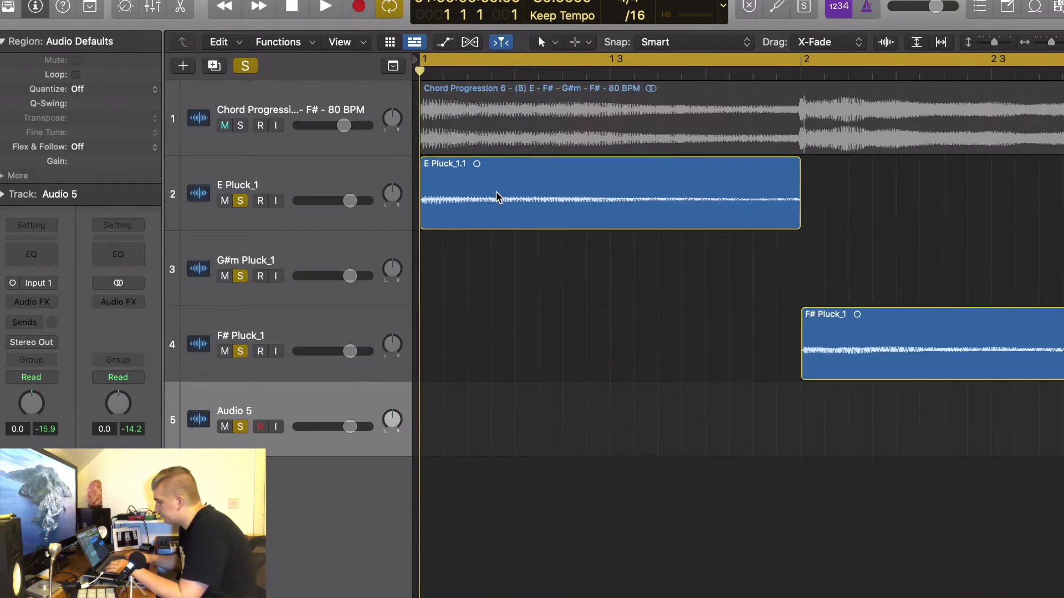
Step: Play the soloed plucks from bar 1 to check the transition from the E pluck to the F# pluck
key("super+Left")
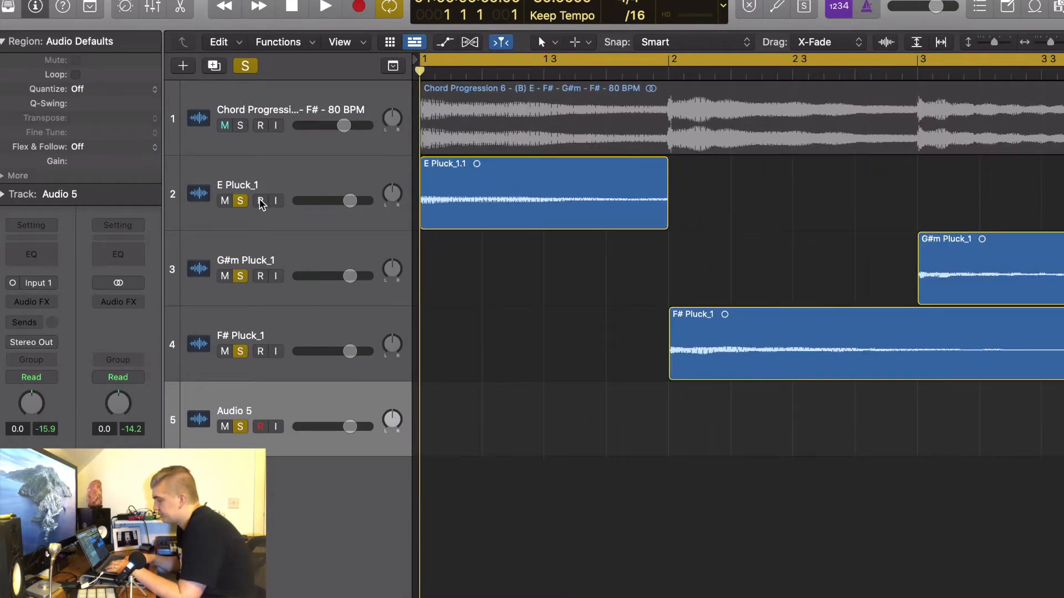
key("space")
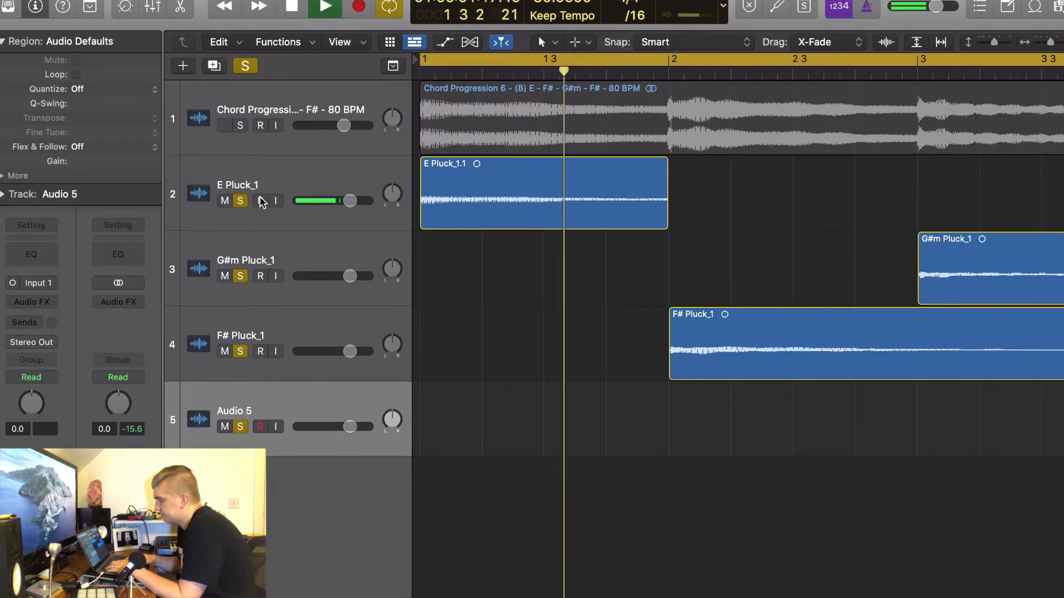
key("space")
key("Return")
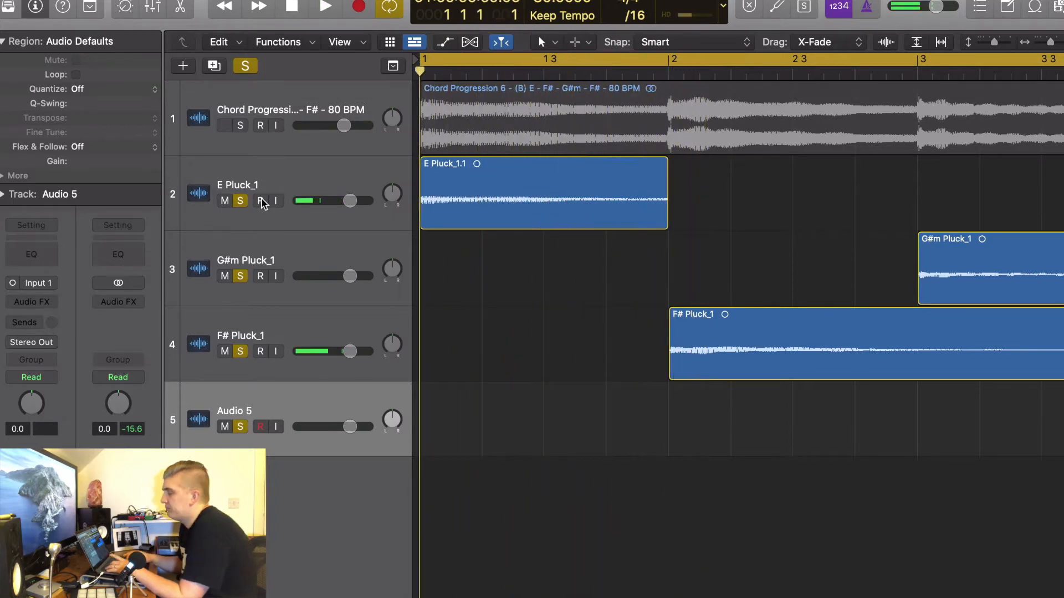
Step: Set both Fade In and Fade Out to 10 on the trimmed E pluck region and inspect its fades
left_click(262, 201)
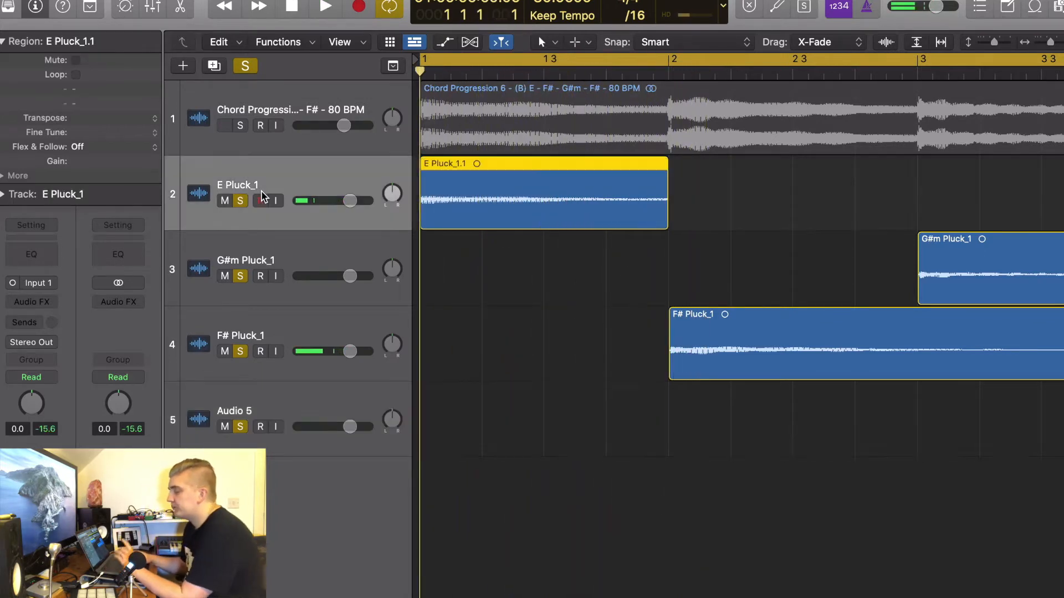
left_click(40, 175)
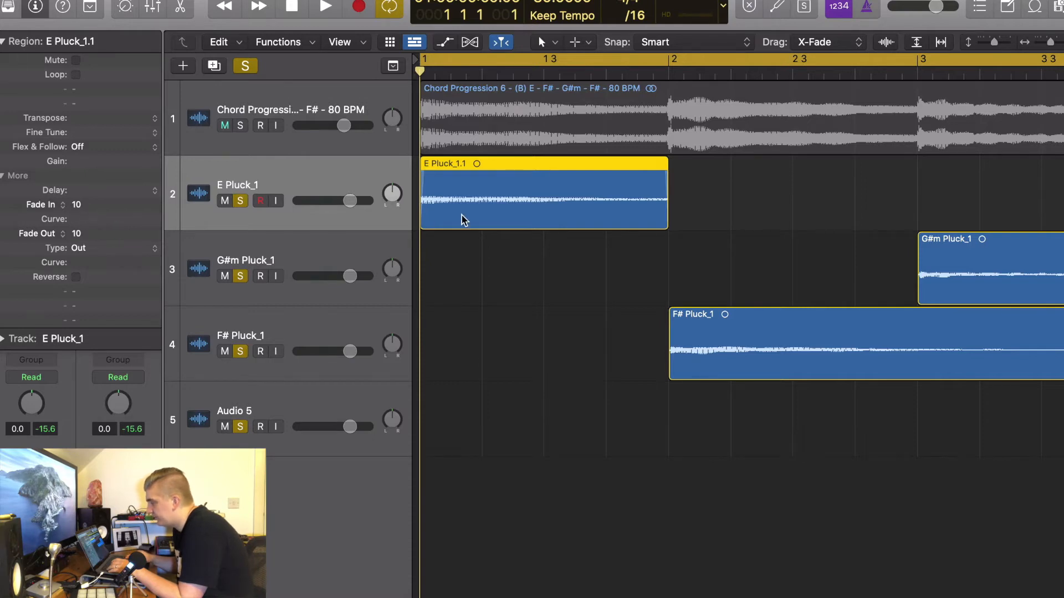
key("super+Right")
key("super+Right")
key("super+Right")
key("super+Right")
key("super+Right")
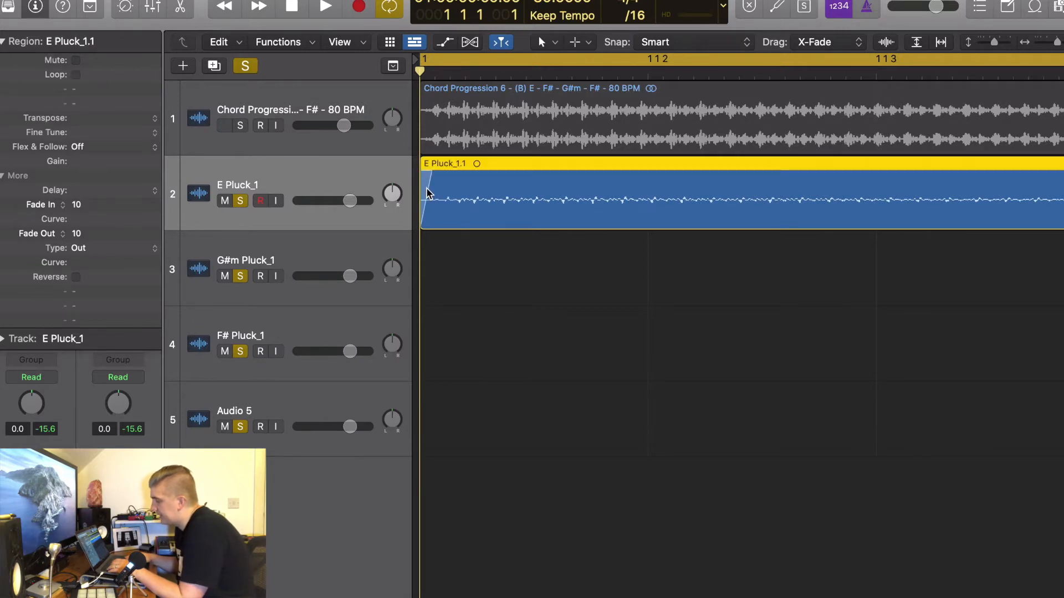
key("super+Left")
key("super+Left")
key("super+Left")
key("super+Left")
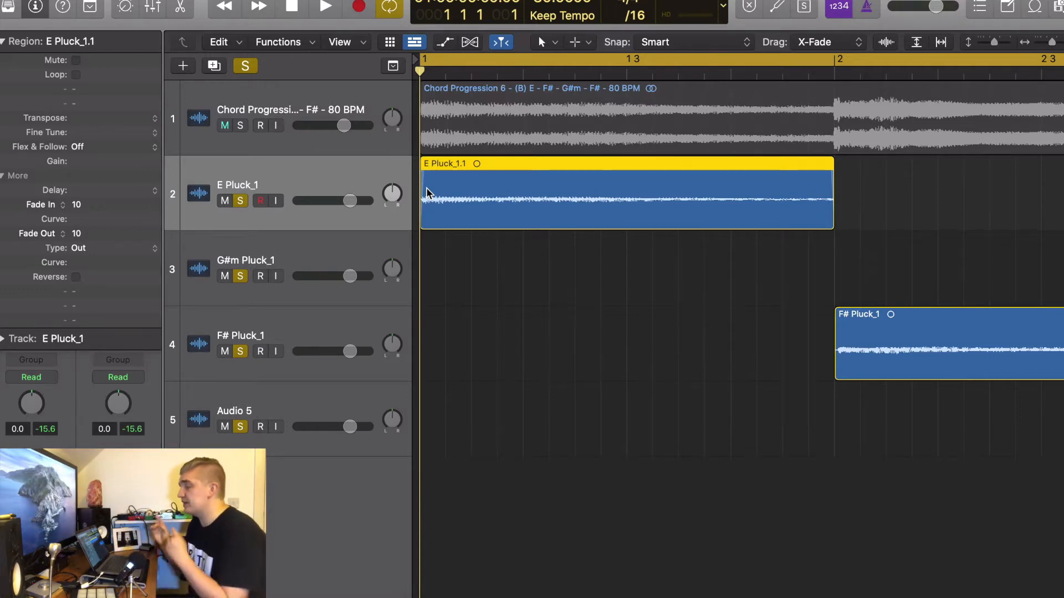
Step: Shift the F# Pluck_1 region slightly earlier and trim its silent start so the pluck begins at bar 2
scroll(809, 242, "right", 5)
key("super+Right")
key("super+Right")
scroll(809, 241, "right", 15)
scroll(809, 242, "right", 4)
left_click_drag(610, 361, 596, 361)
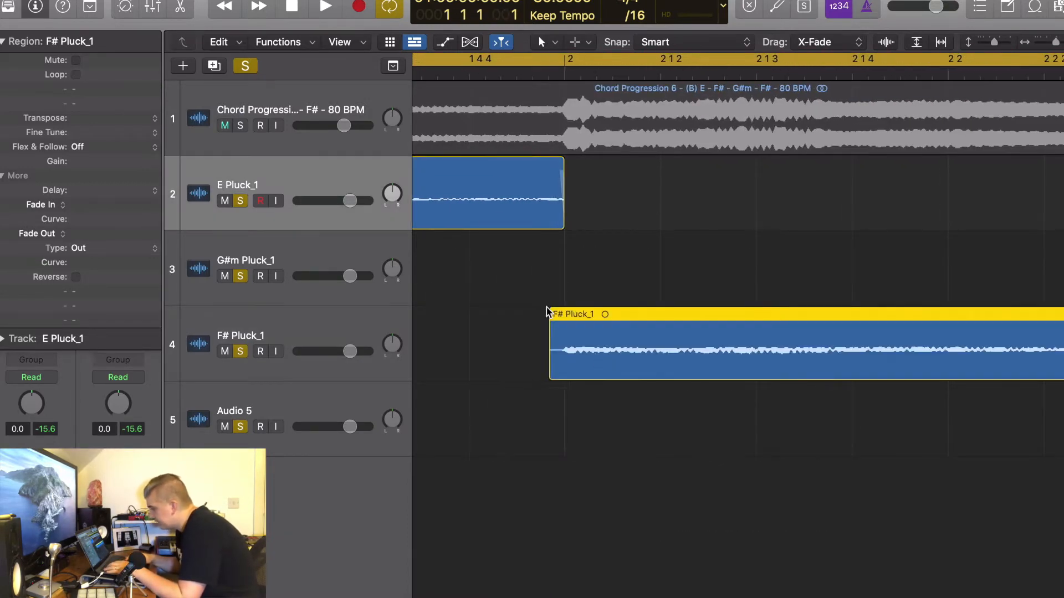
key("super+Right")
key("super+Right")
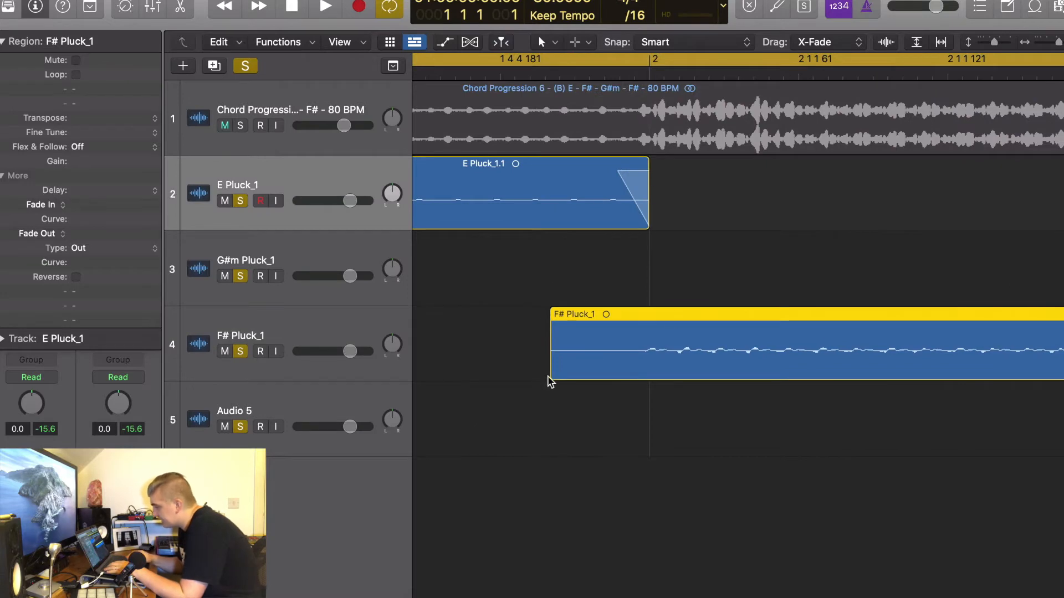
left_click_drag(552, 375, 640, 372)
Step: Split the F# Pluck_1 region at bar 3 and delete the part after it
key("super+Left")
scroll(639, 372, "right", 20)
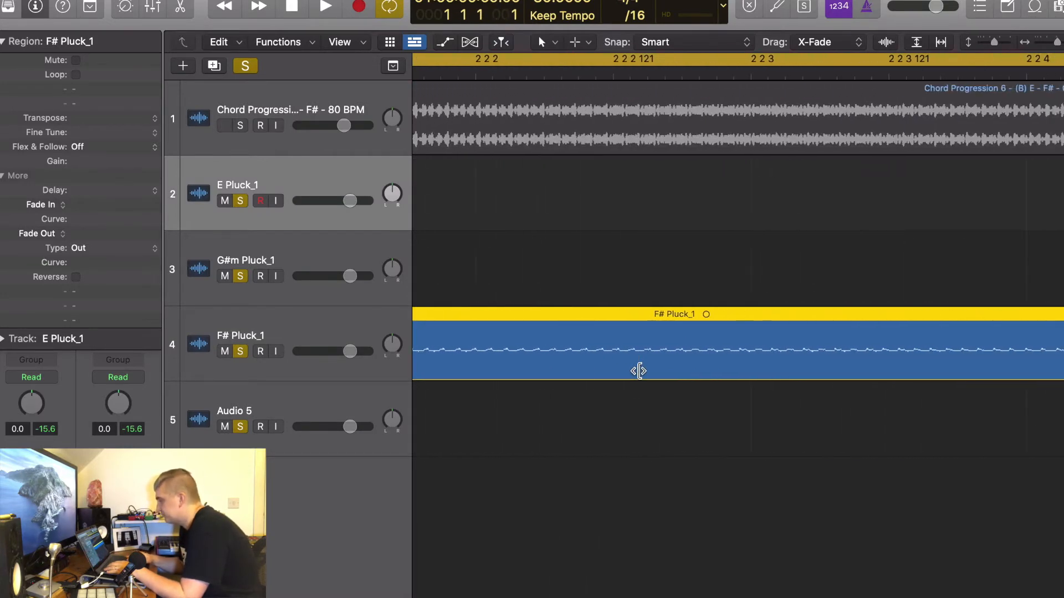
scroll(639, 371, "right", 10)
scroll(639, 371, "down", 10)
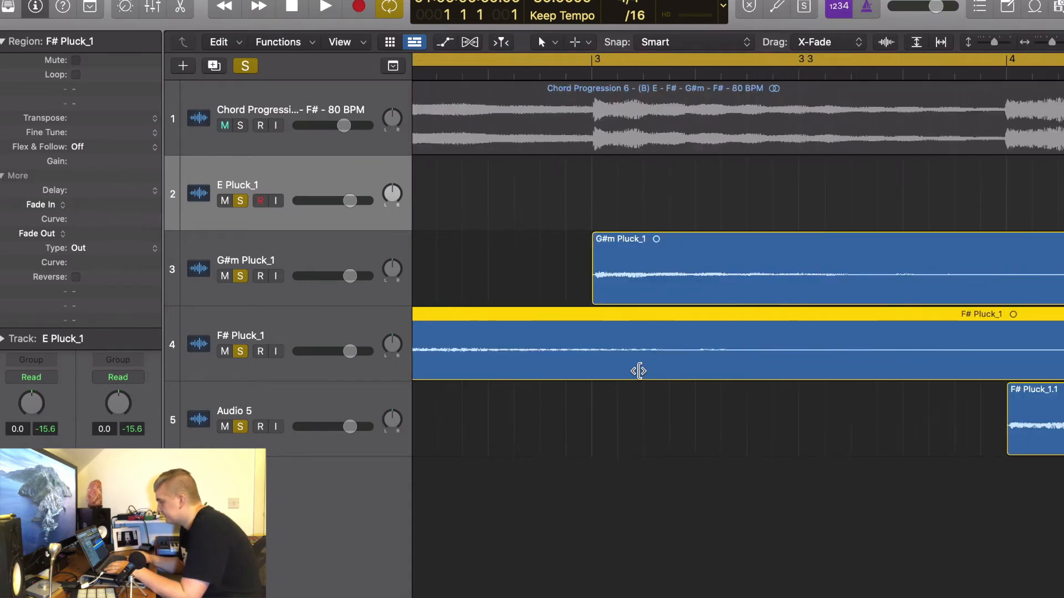
left_click(597, 72)
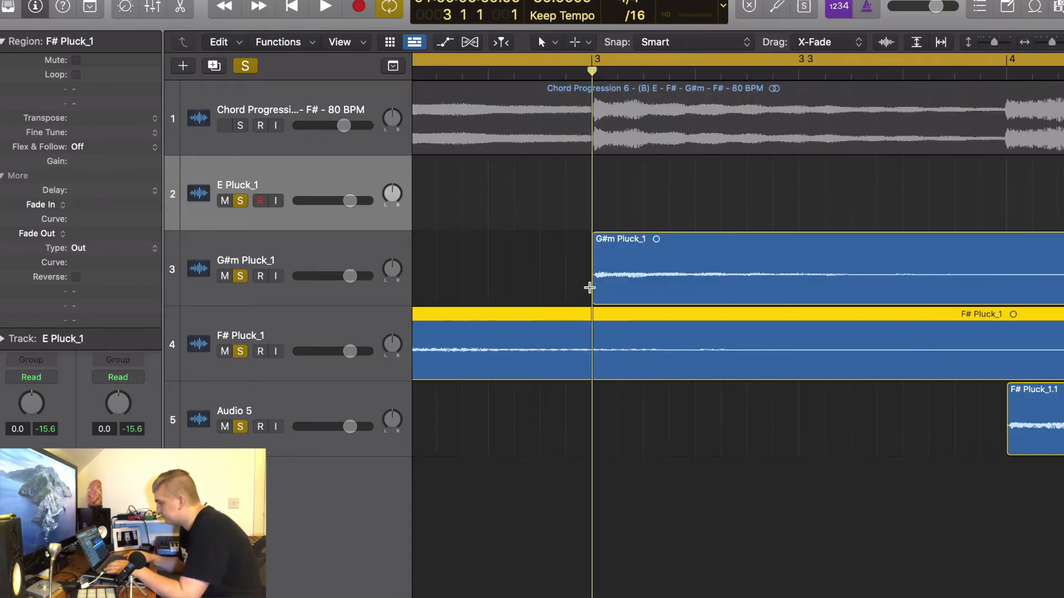
left_click(594, 342)
key("Delete")
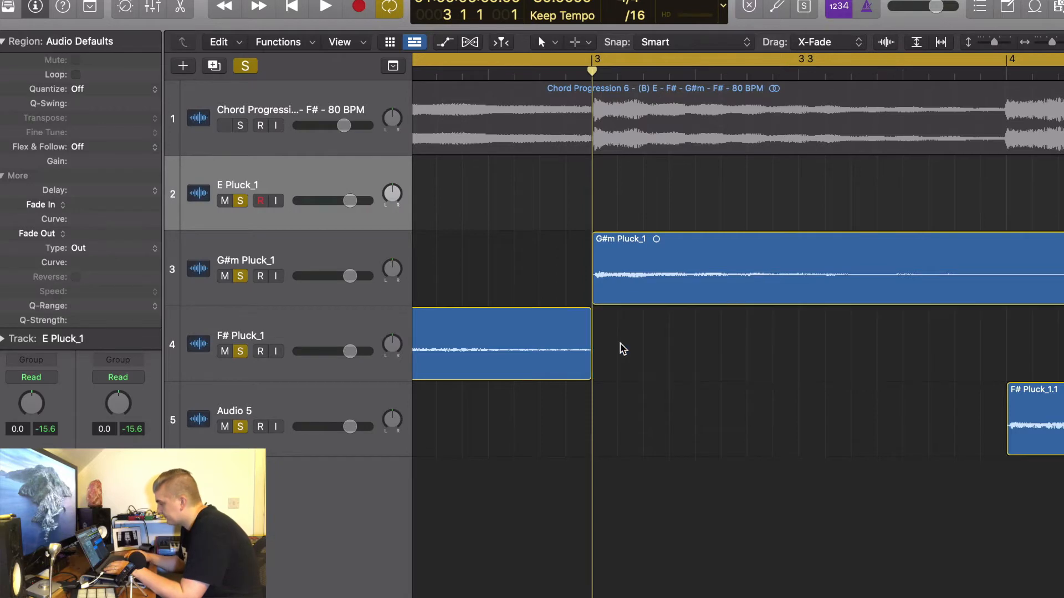
Step: Align the G#m Pluck_1 region's pluck with bar 3, then split the region at bar 4 and delete the remainder
key("super+Right")
key("super+Right")
left_click_drag(633, 280, 583, 297)
scroll(583, 298, "right", 8)
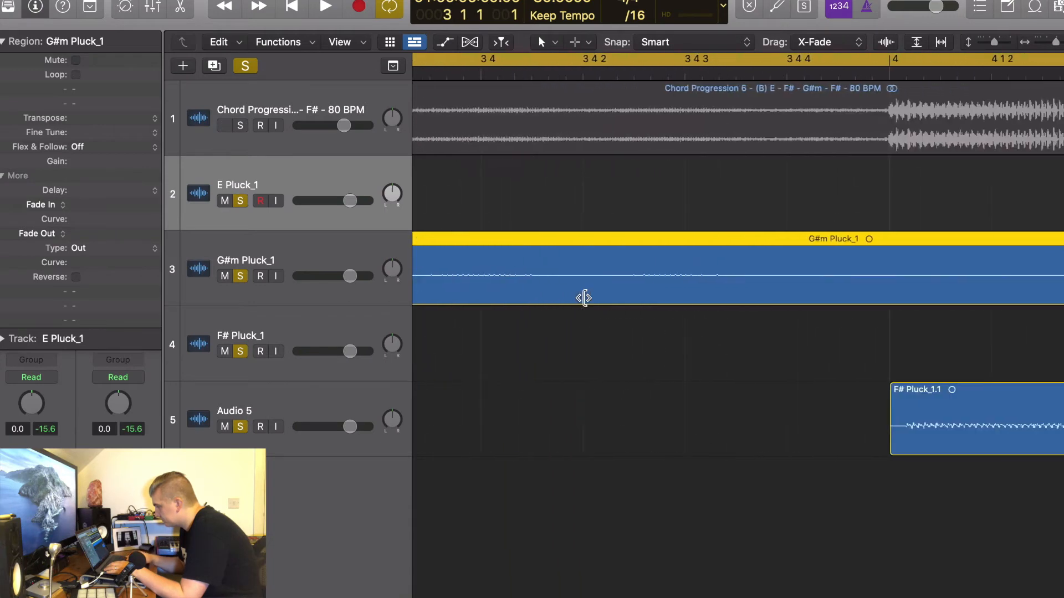
scroll(672, 267, "right", 10)
left_click(754, 287, "super")
key("Delete")
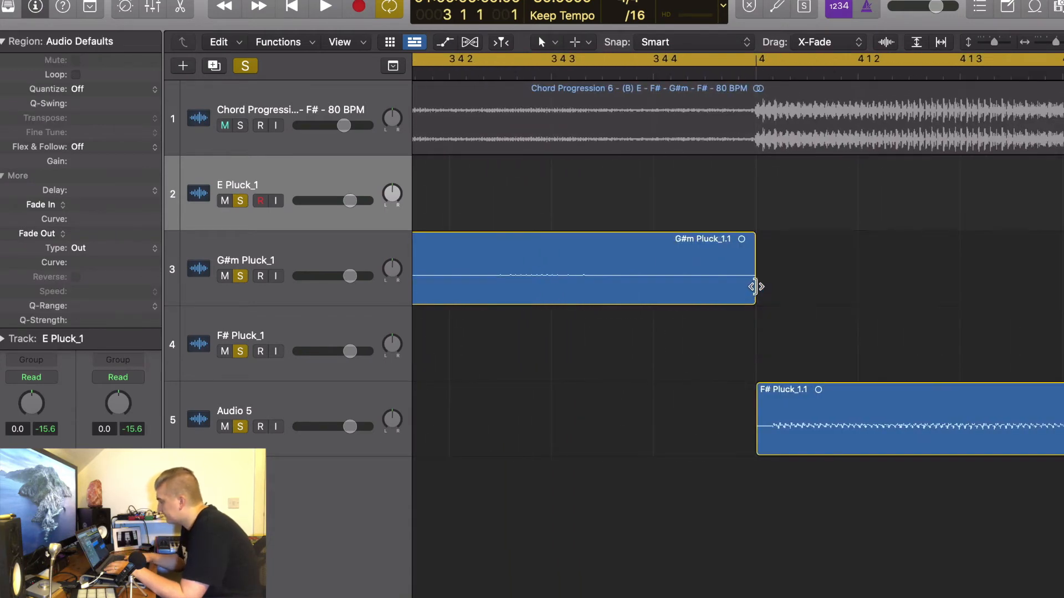
Step: Delete the untrimmed F# Pluck_1.1 region from the Audio 5 track
scroll(758, 286, "down", 6)
scroll(762, 287, "left", 15)
scroll(759, 285, "down", 4)
left_click(791, 418)
key("Delete")
Step: Copy the trimmed F# pluck region to bar 4 and set fades of 10 on both F# regions and the G#m region
left_click_drag(598, 332, 808, 349)
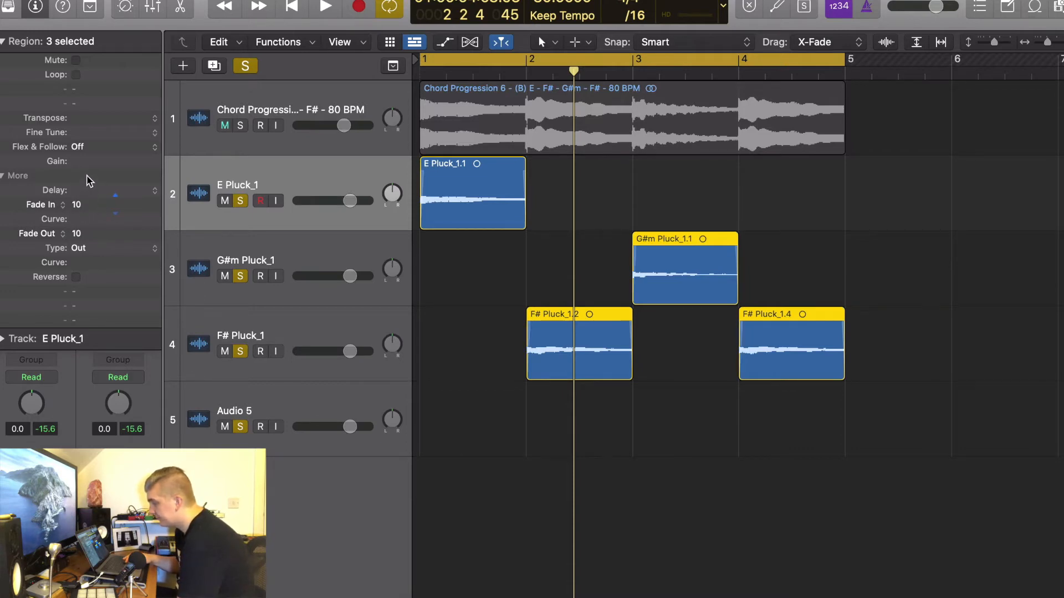
key("Return")
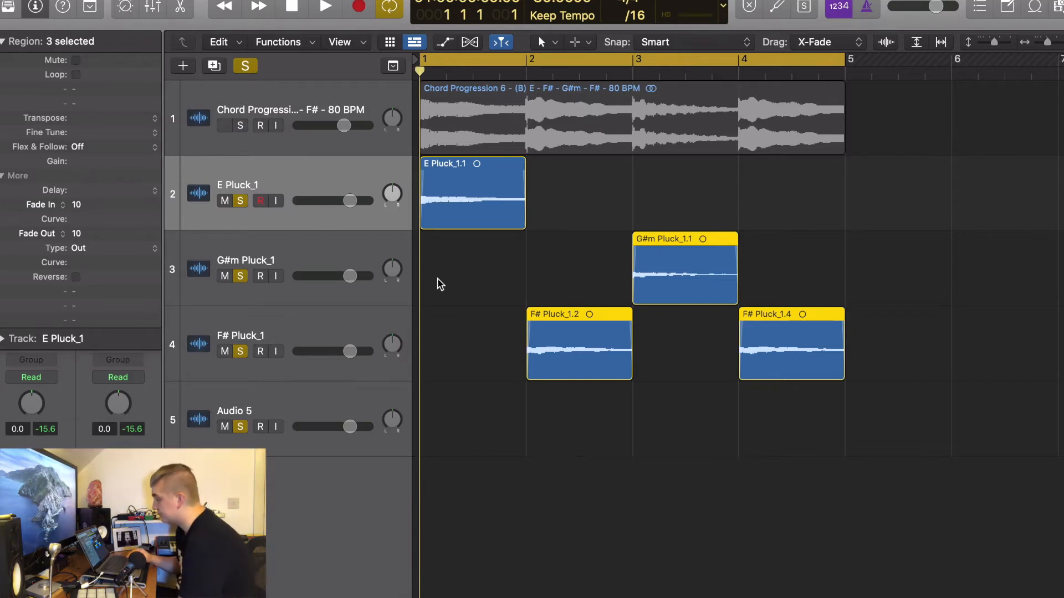
left_click(439, 283)
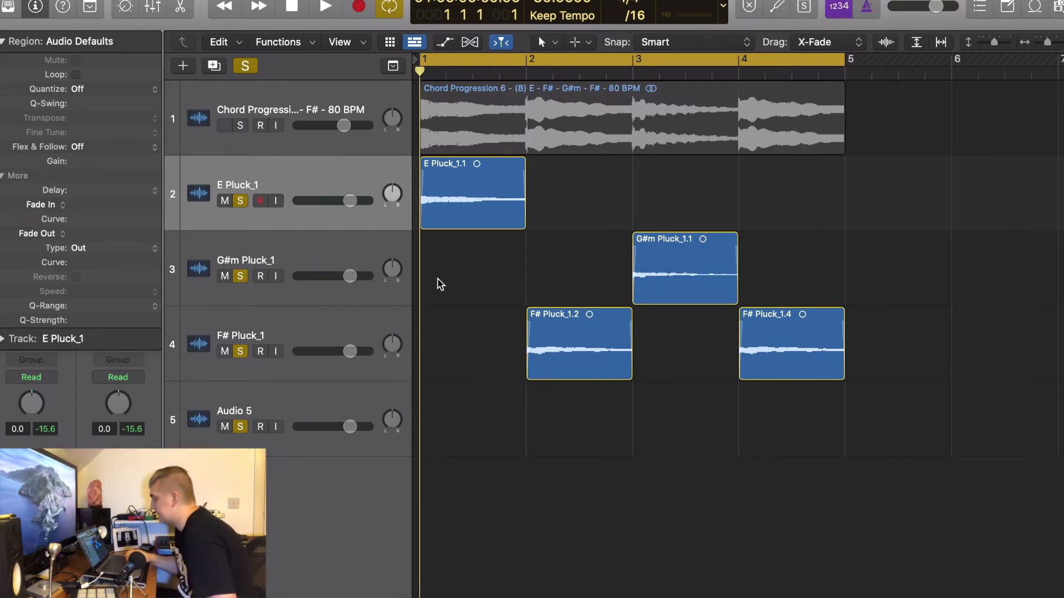
Step: Play back the four-bar pluck sequence and slightly lower the G#m Pluck_1 track's volume
key("space")
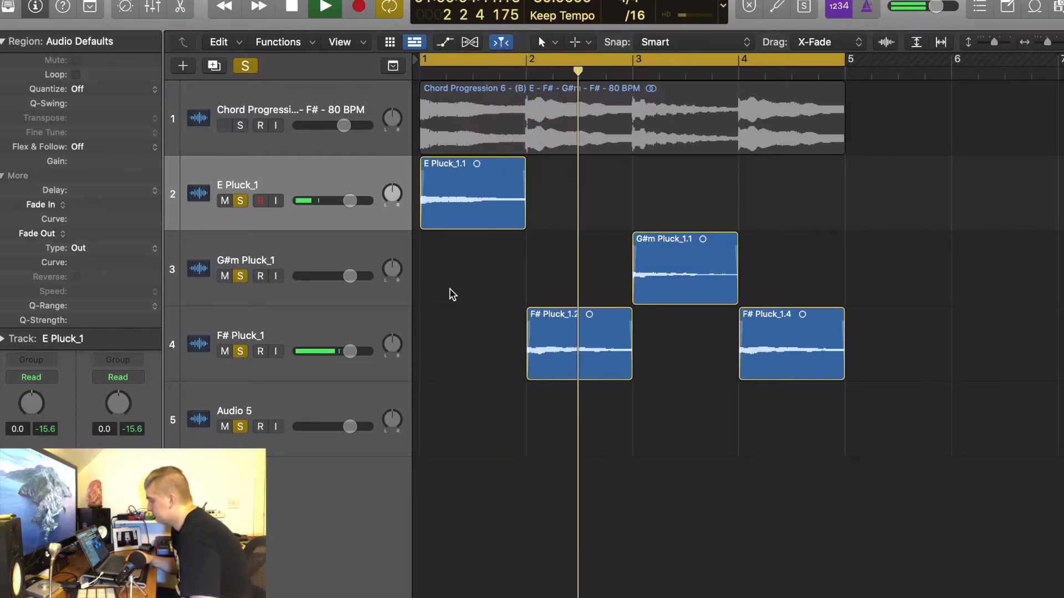
left_click_drag(350, 276, 338, 274)
key("space")
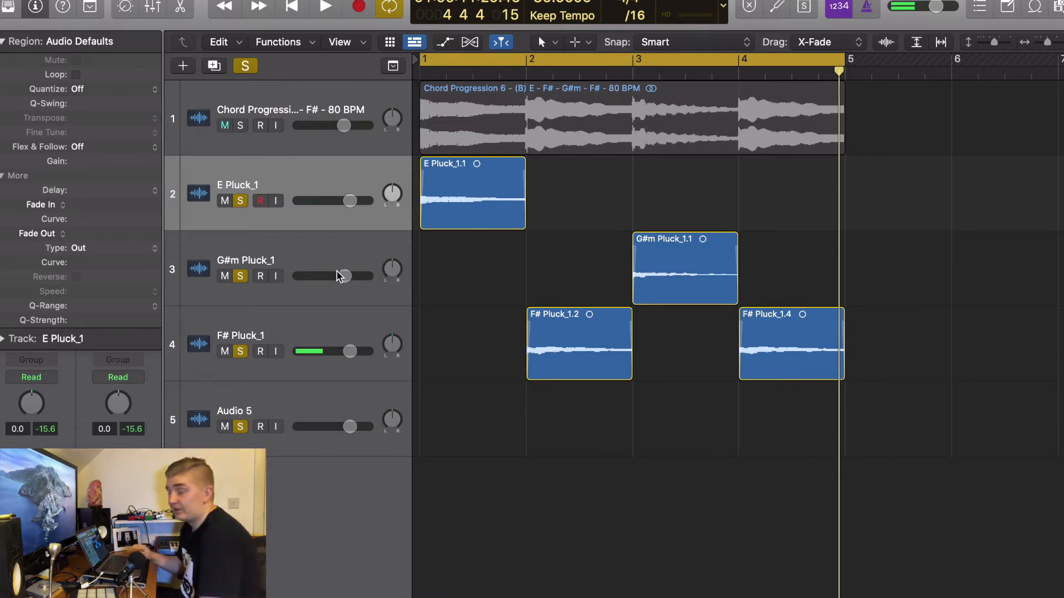
Step: Bounce all four pluck regions in place to a new track named "Chord Progression NEW", muting the source regions
left_click_drag(878, 217, 497, 423)
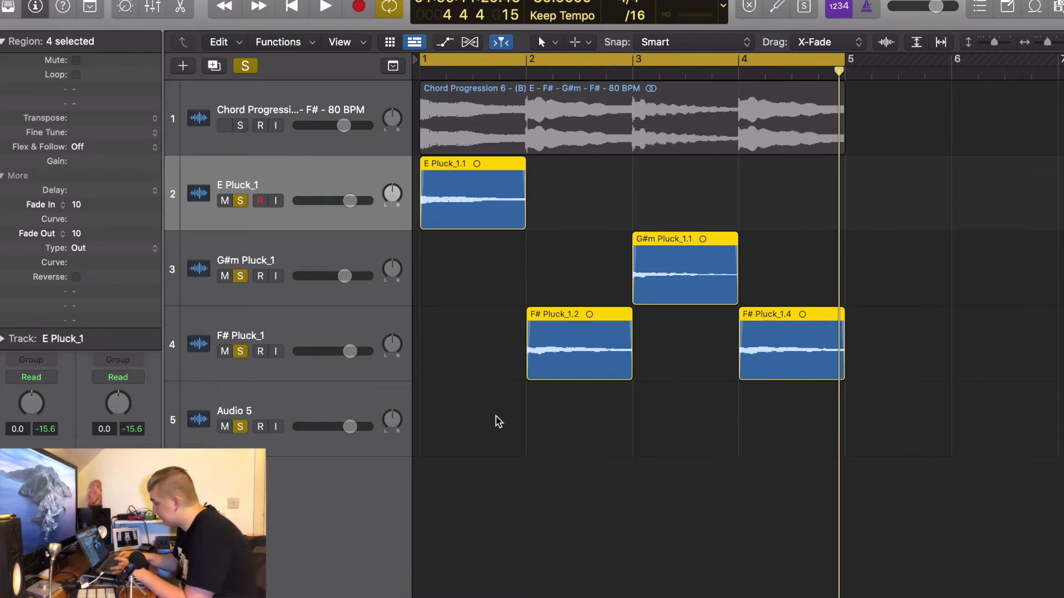
key("ctrl+b")
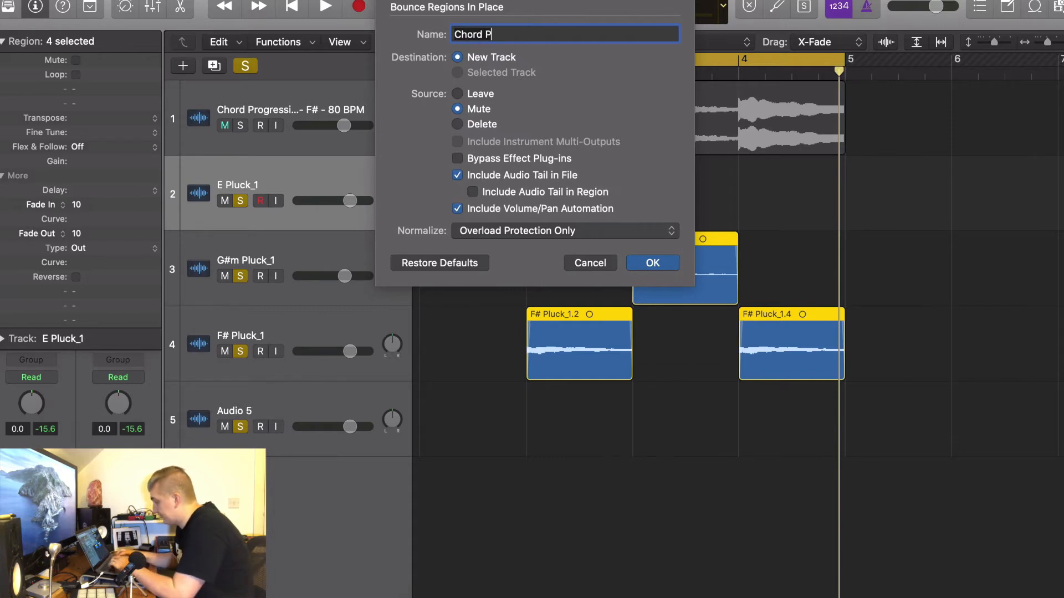
type("Chord Progression")
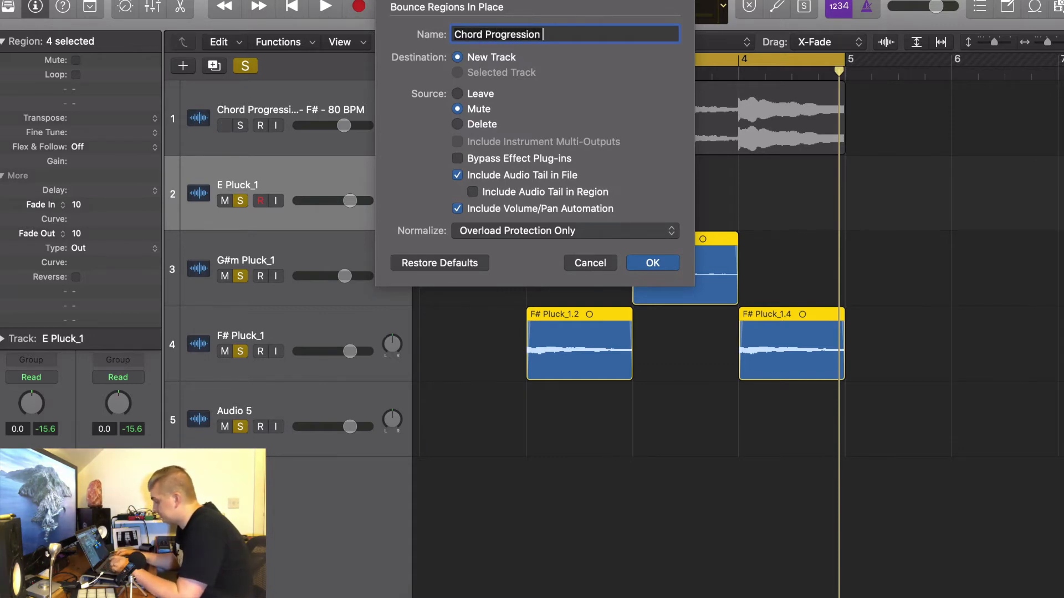
key("Return")
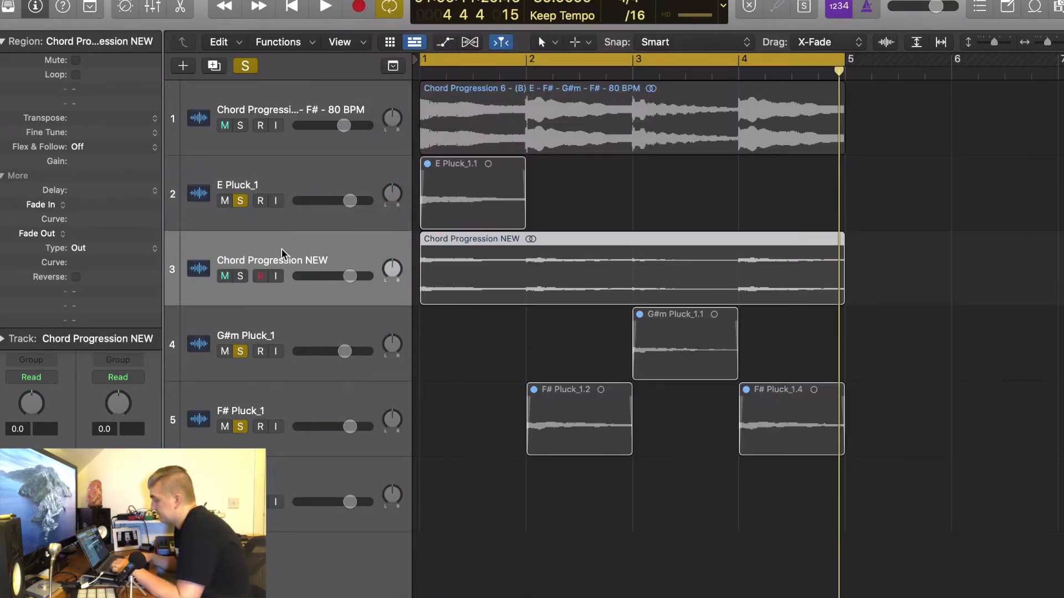
Step: Turn off solo on the E, G#m and F# pluck tracks
key("super+Left")
key("super+Left")
left_click(243, 200)
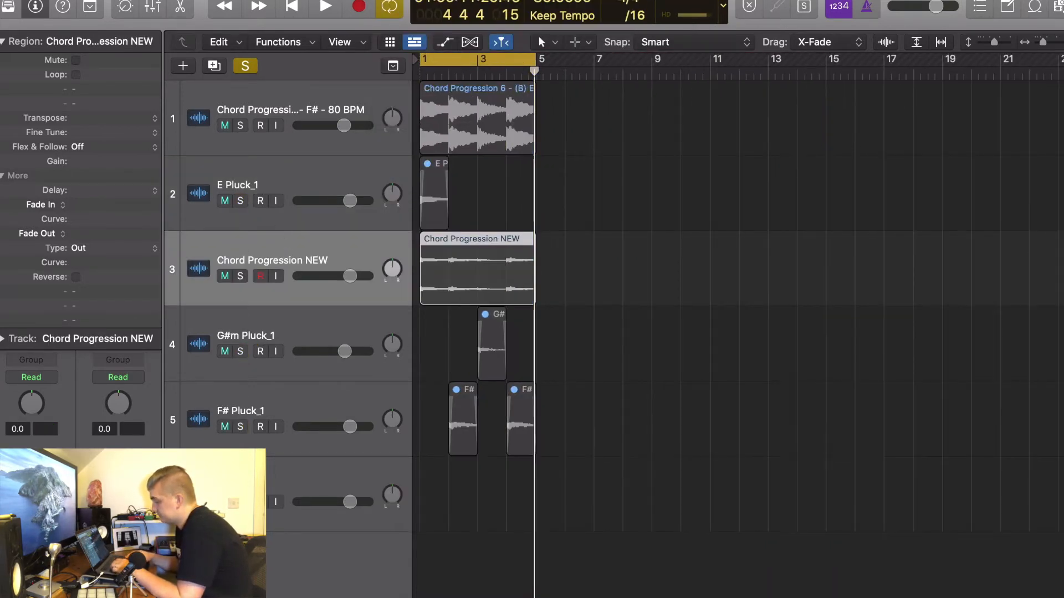
Step: Move the Chord Progression NEW track to the end of the track list, solo it and play it back
left_click(240, 427)
left_click_drag(286, 249, 267, 491)
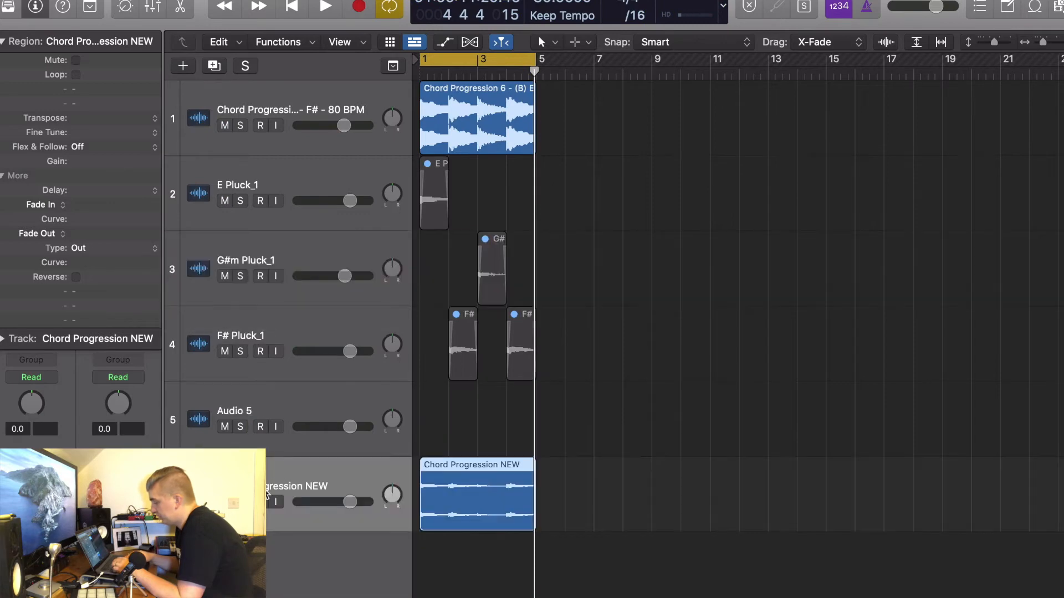
left_click(240, 502)
key("super+Right")
key("super+Right")
key("space")
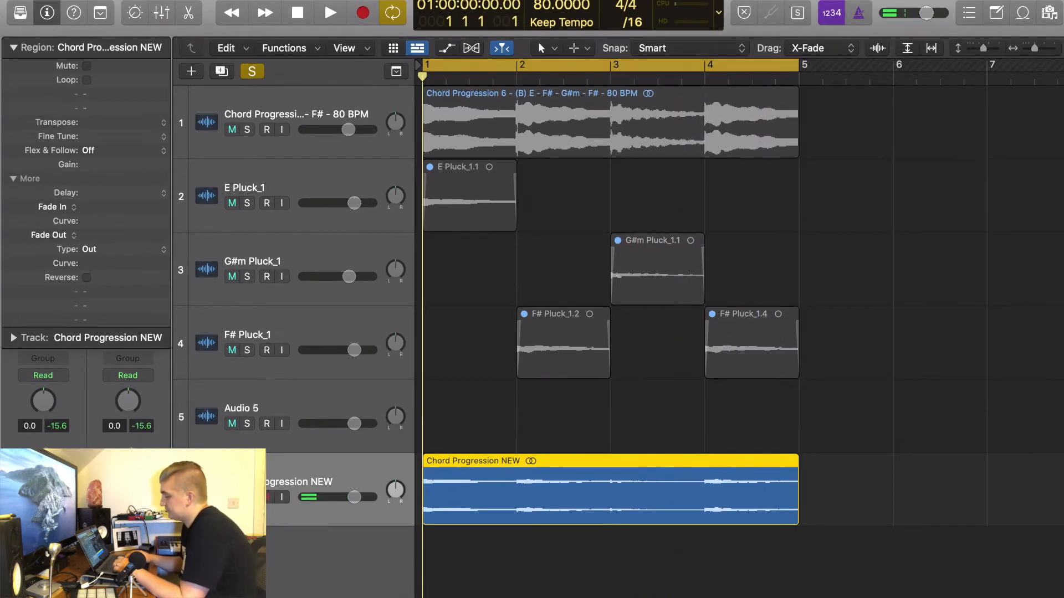
Step: Delete the original chord progression track, the three pluck tracks and Audio 5, keeping only Chord Progression NEW
left_click_drag(299, 487, 307, 576)
left_click(311, 396)
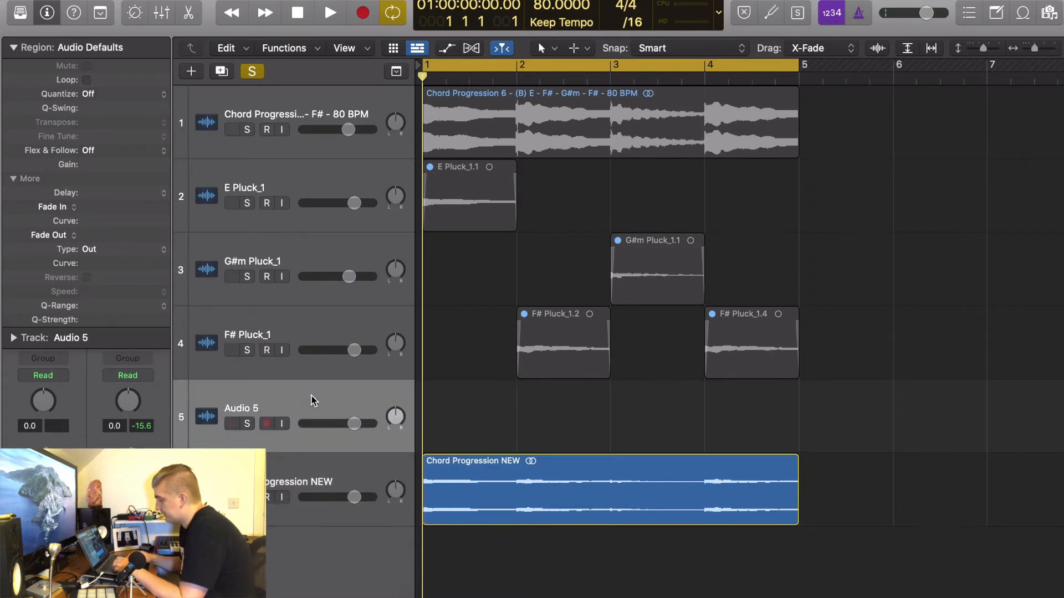
left_click(313, 117, "shift")
key("Delete")
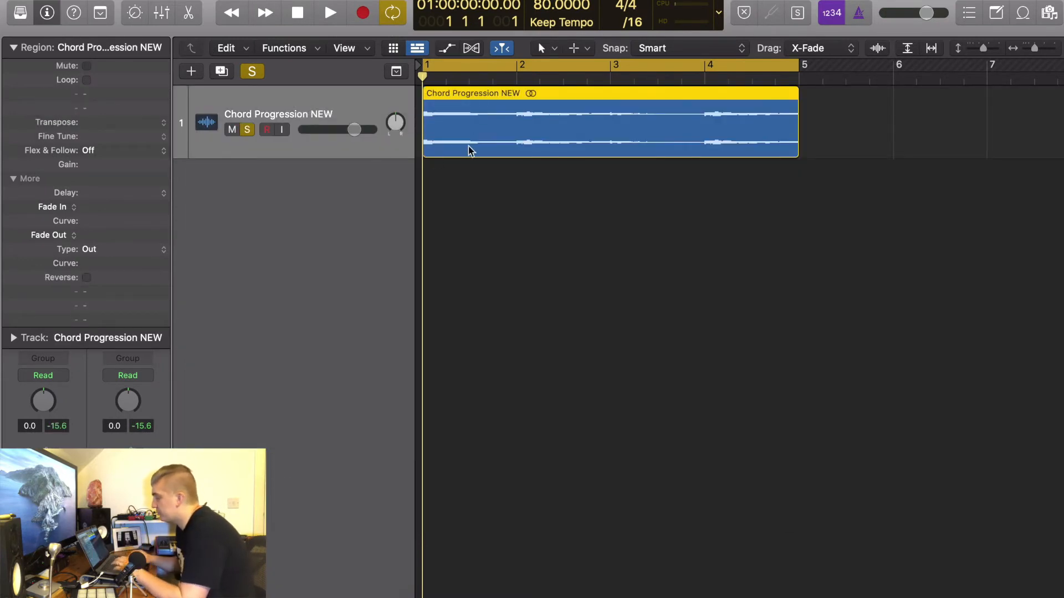
Step: Add a software instrument track below Chord Progression NEW and turn off solo on the chord track
key("super+Left")
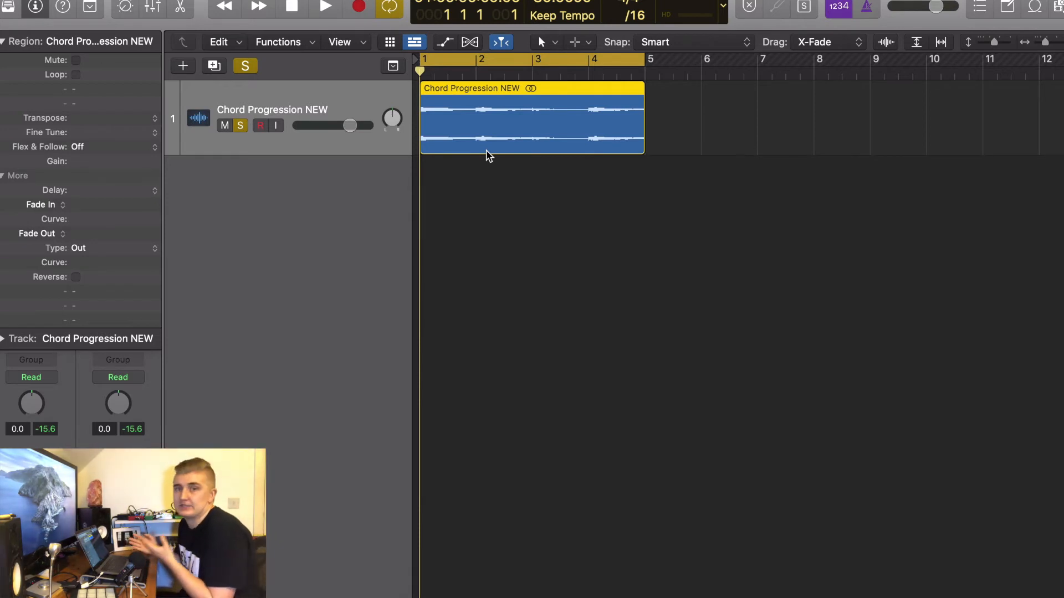
left_click(475, 226)
key("alt+super+s")
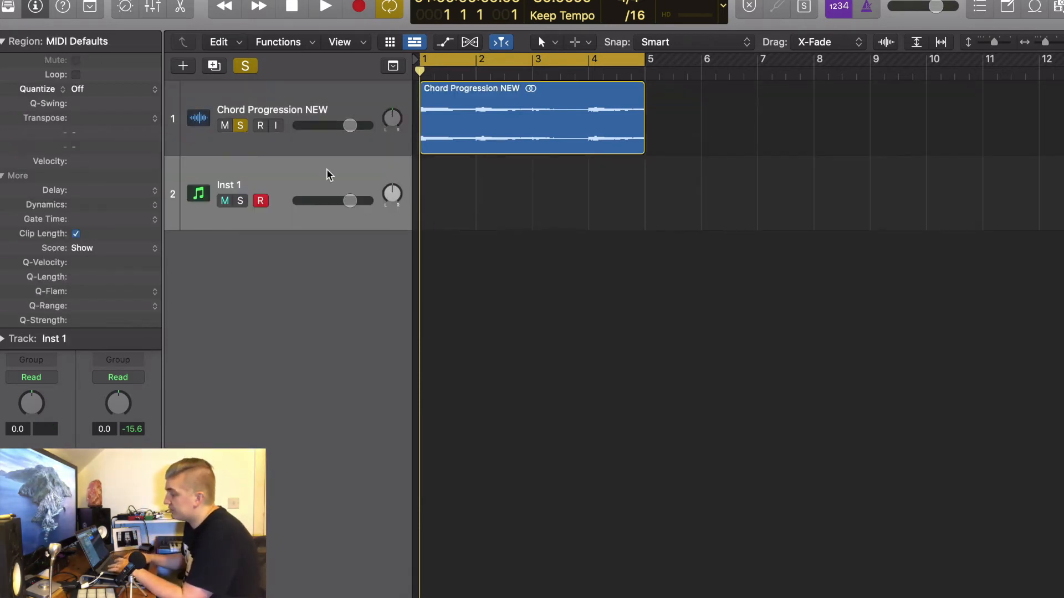
left_click(244, 66)
Step: Collapse the region settings and open the sound library for the new instrument track
left_click(7, 38)
key("y")
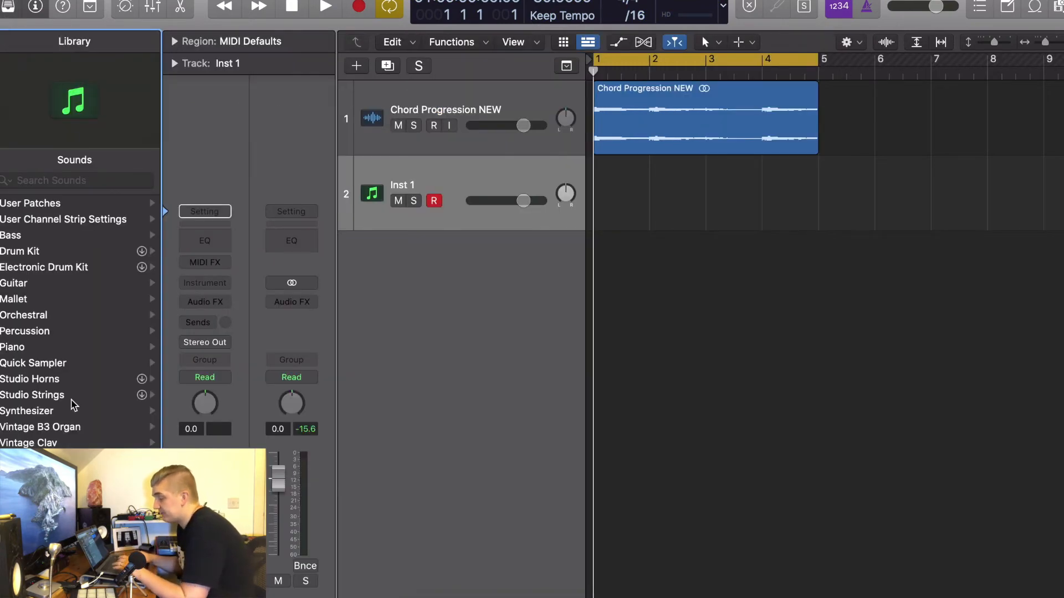